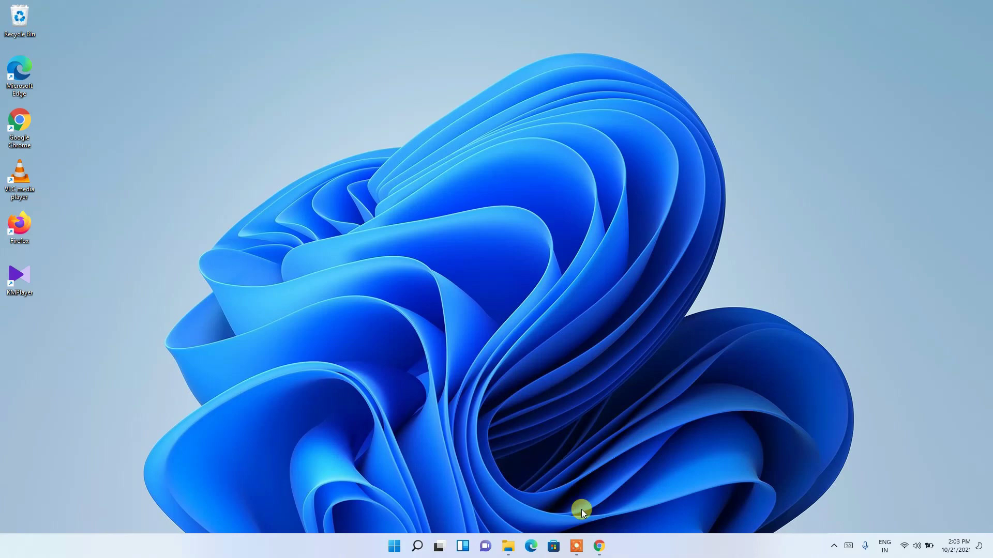
# Step: Google 'intellij idea download' in Chrome and open the JetBrains IntelliJ IDEA download page
pyautogui.click(599, 546)
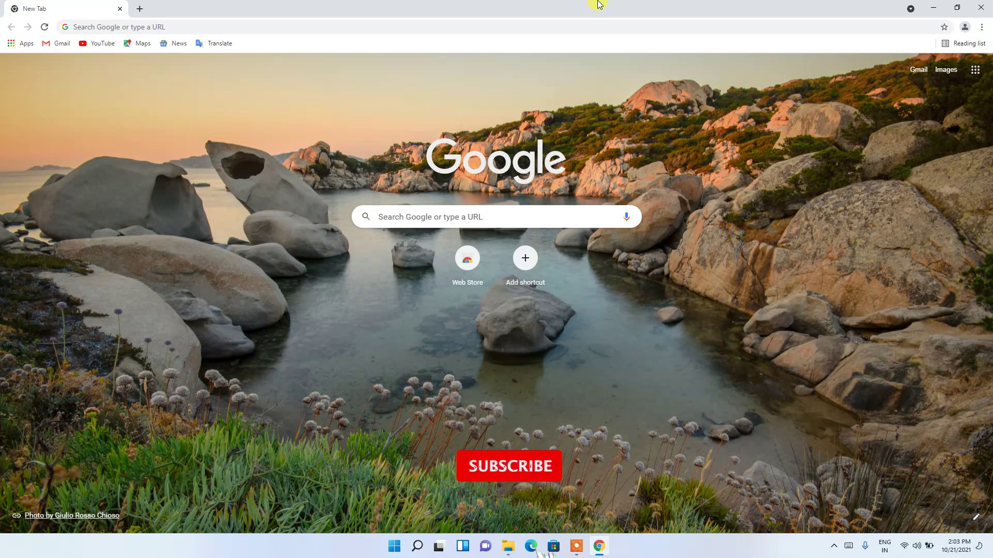
pyautogui.click(560, 25)
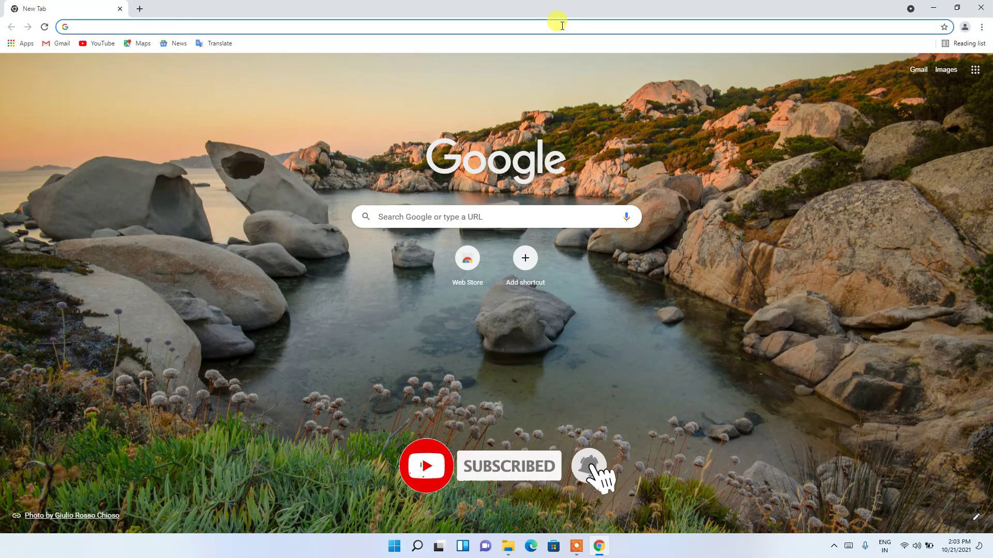
pyautogui.write('intellij')
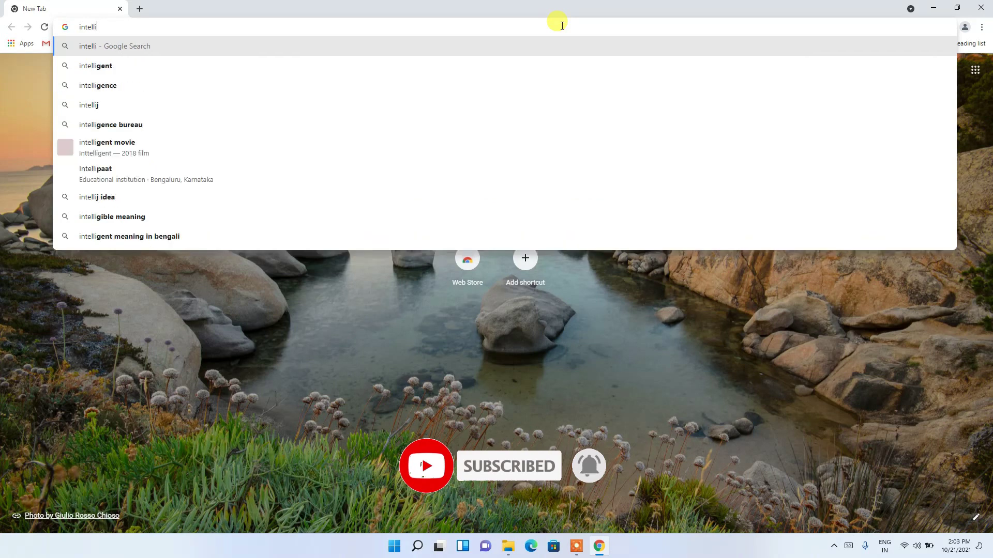
pyautogui.press('Down')
pyautogui.press('Down')
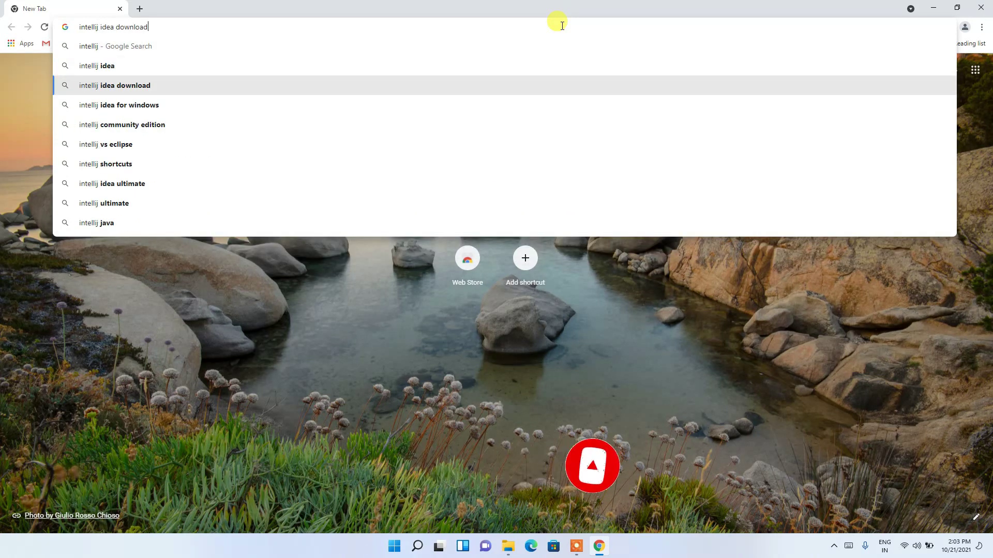
pyautogui.press('Return')
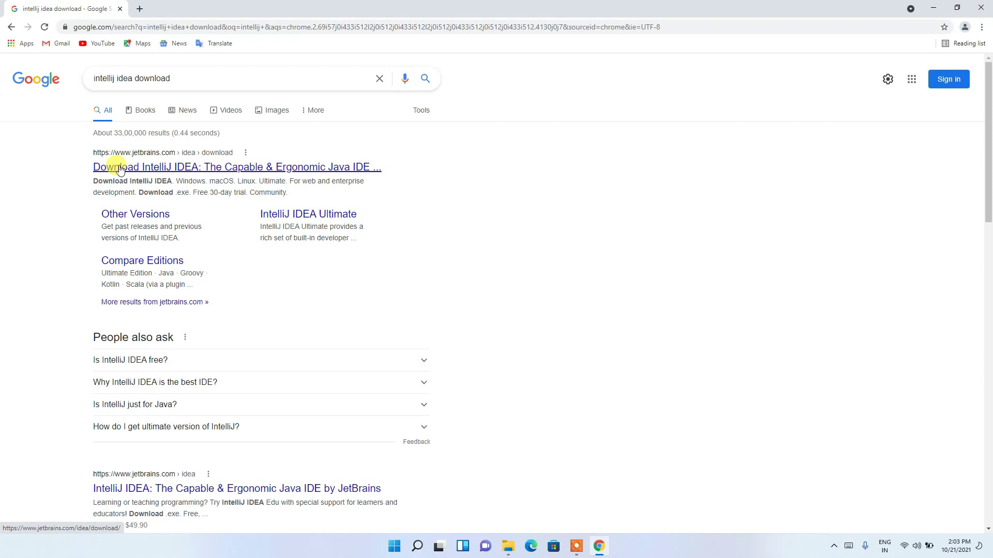
pyautogui.click(139, 170)
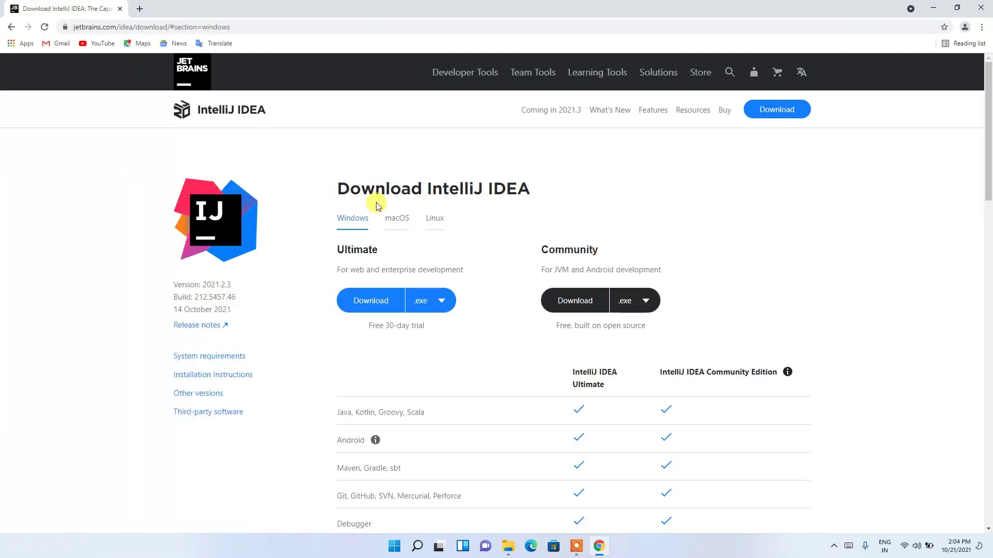
# Step: Dismiss the cookie notice and download the Windows Community edition installer, ideaIC-2021.2.3.exe
pyautogui.click(356, 27)
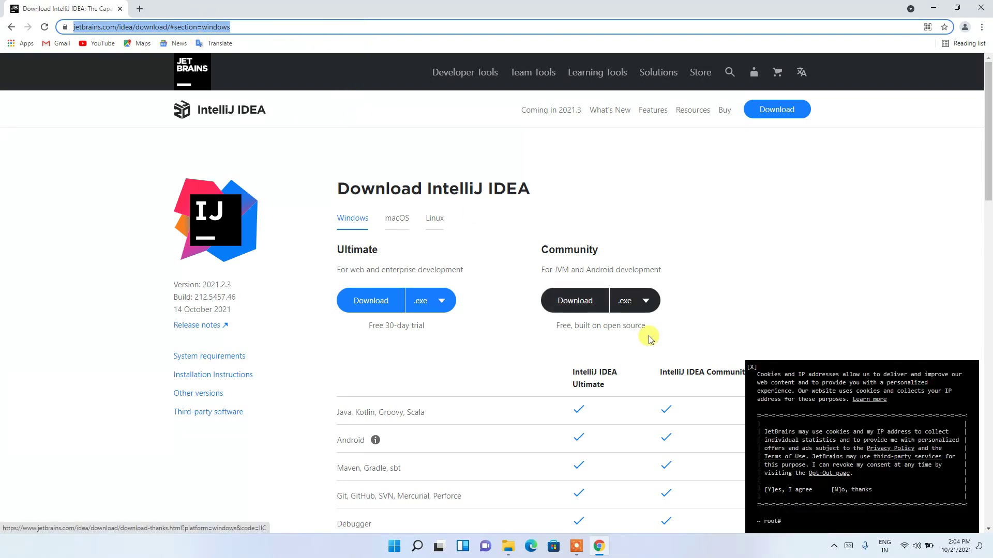
pyautogui.click(752, 367)
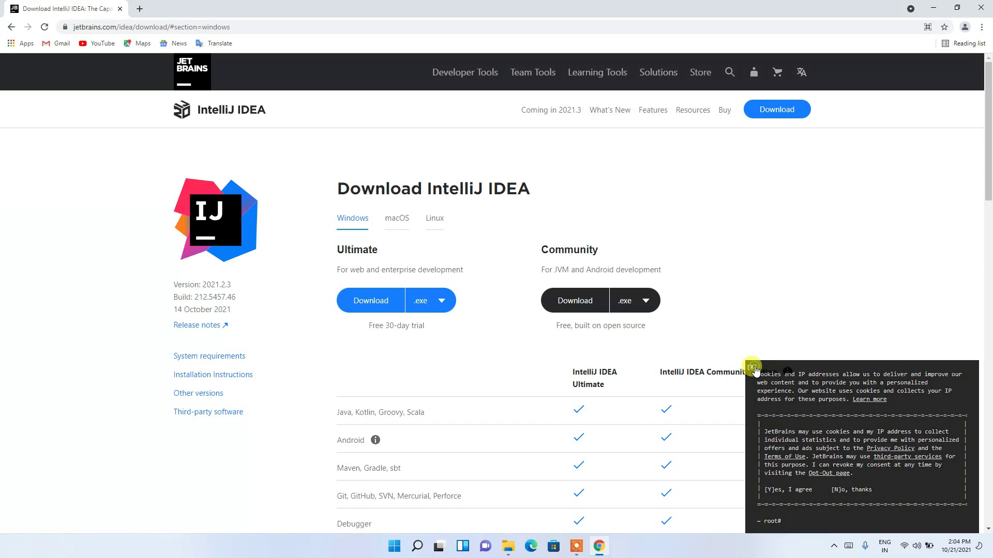
pyautogui.scroll(-2, 755, 369)
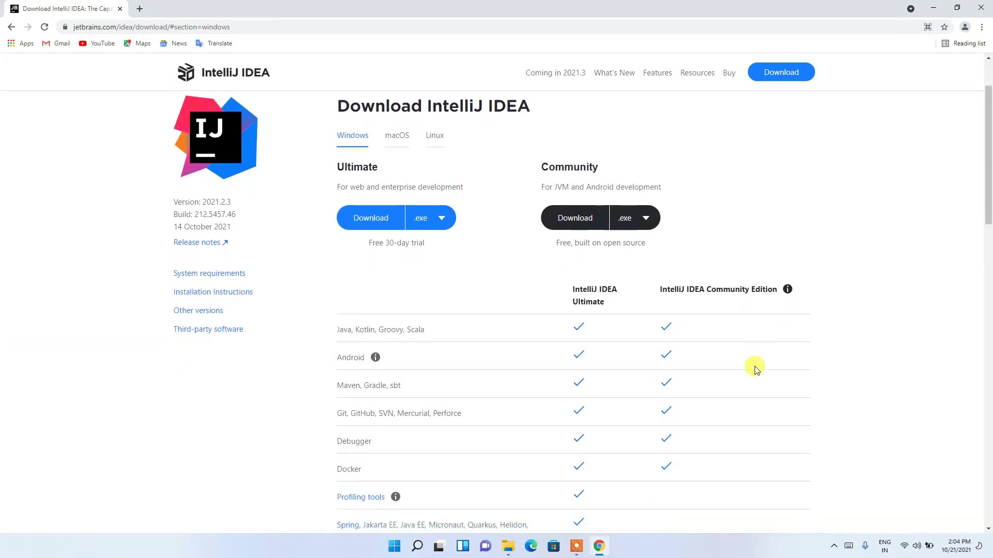
pyautogui.click(441, 135)
pyautogui.click(350, 134)
pyautogui.click(573, 218)
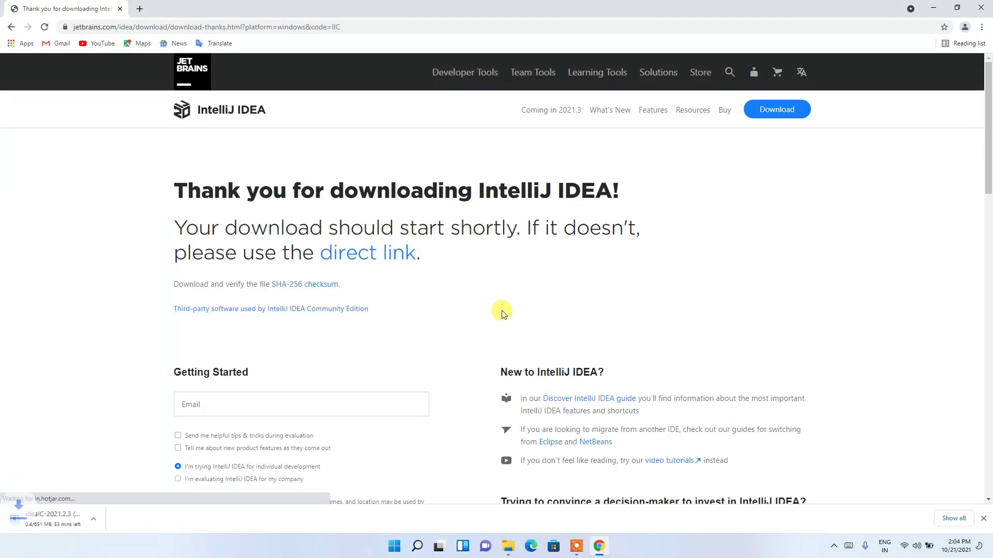
# Step: Cancel and clear the duplicate ideaIC-2021.2.3 (1).exe download, then minimise Chrome
pyautogui.click(952, 518)
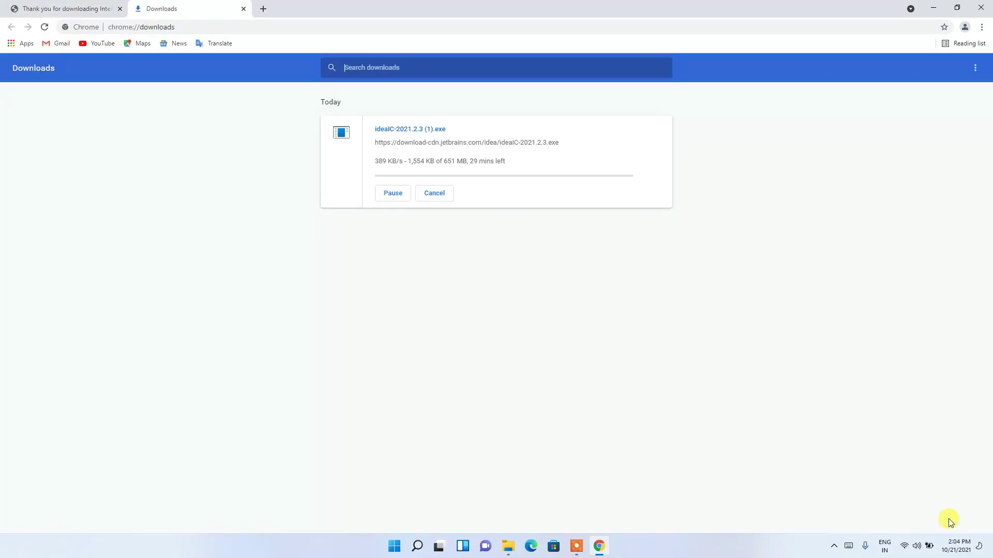
pyautogui.click(437, 192)
pyautogui.click(660, 130)
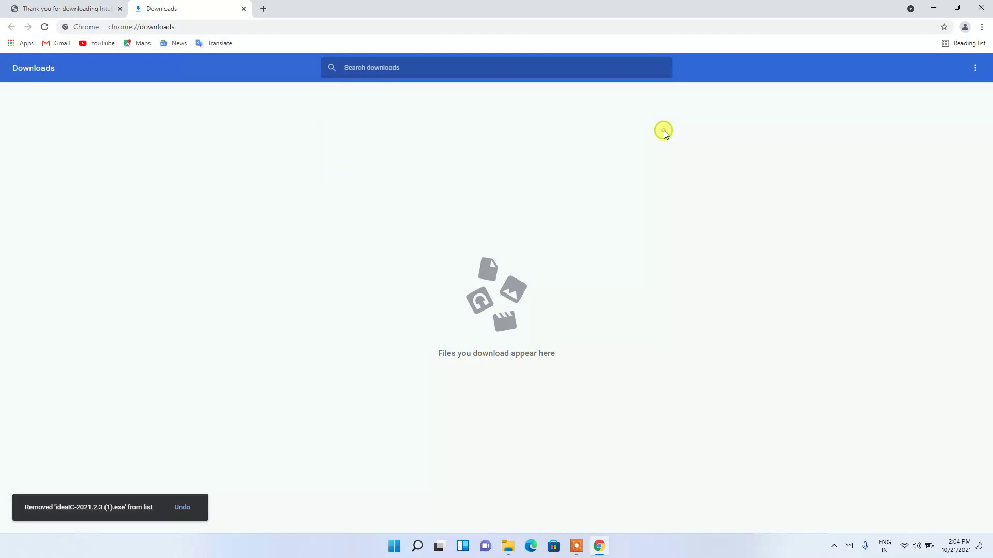
pyautogui.click(934, 9)
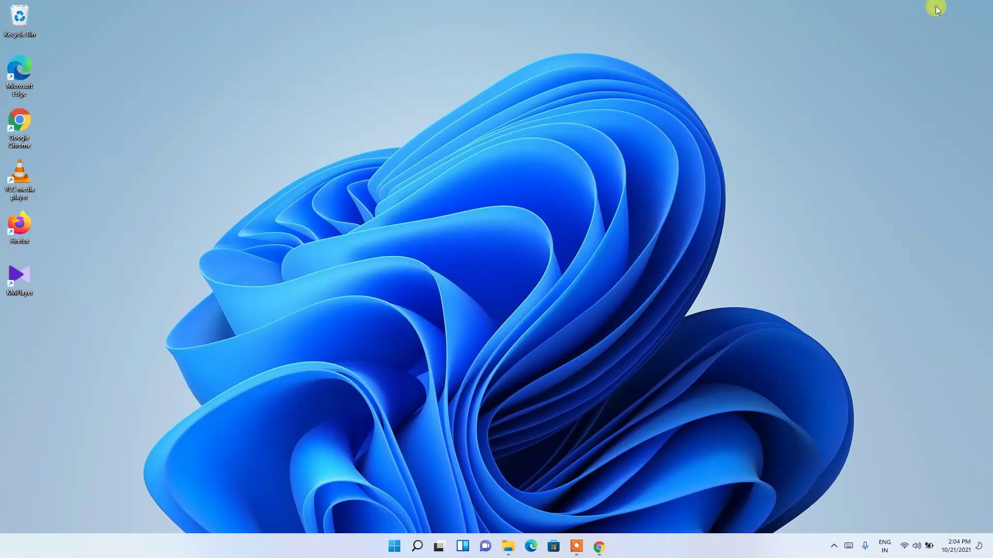
# Step: Launch ideaIC-2021.2.3 from Downloads > Software and approve the administrator prompt
pyautogui.click(508, 548)
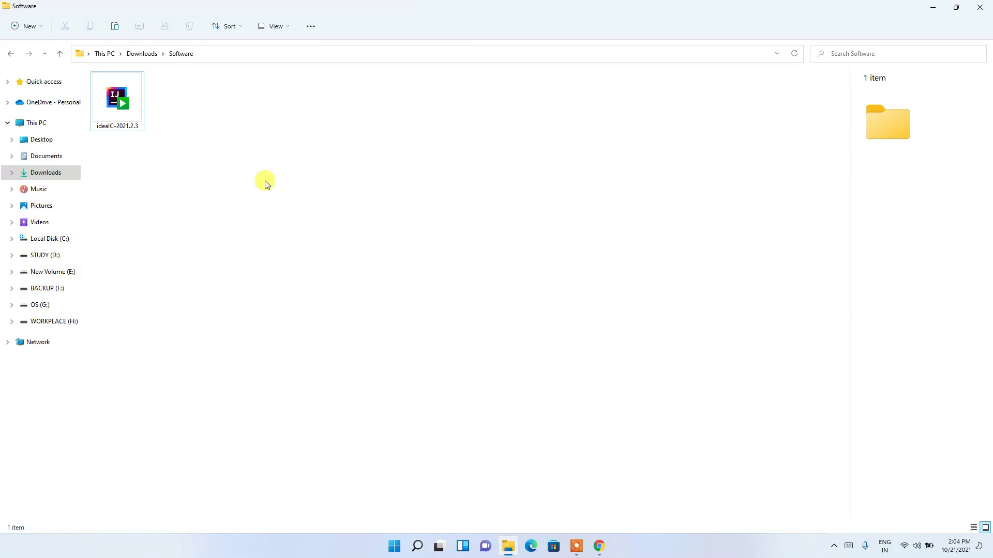
pyautogui.click(120, 106)
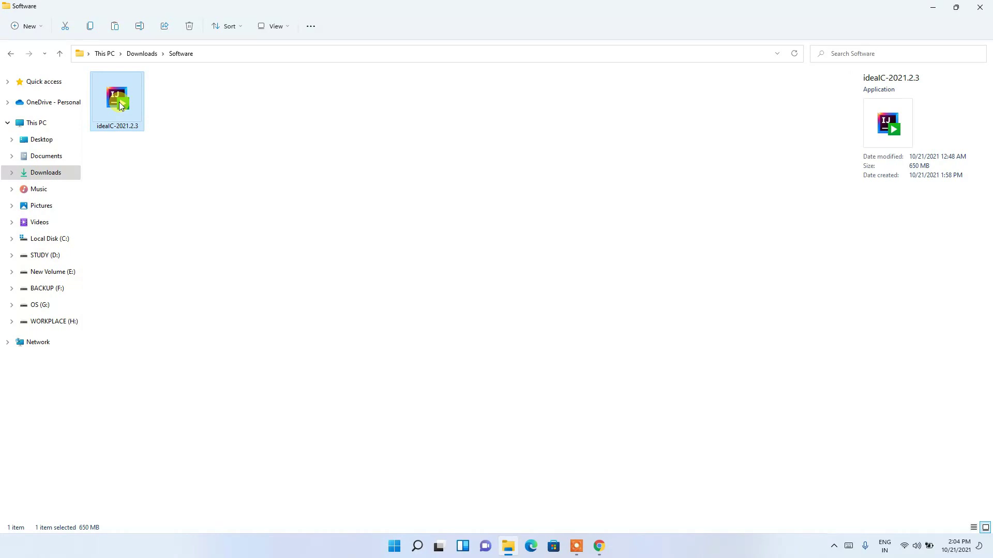
pyautogui.doubleClick(113, 97)
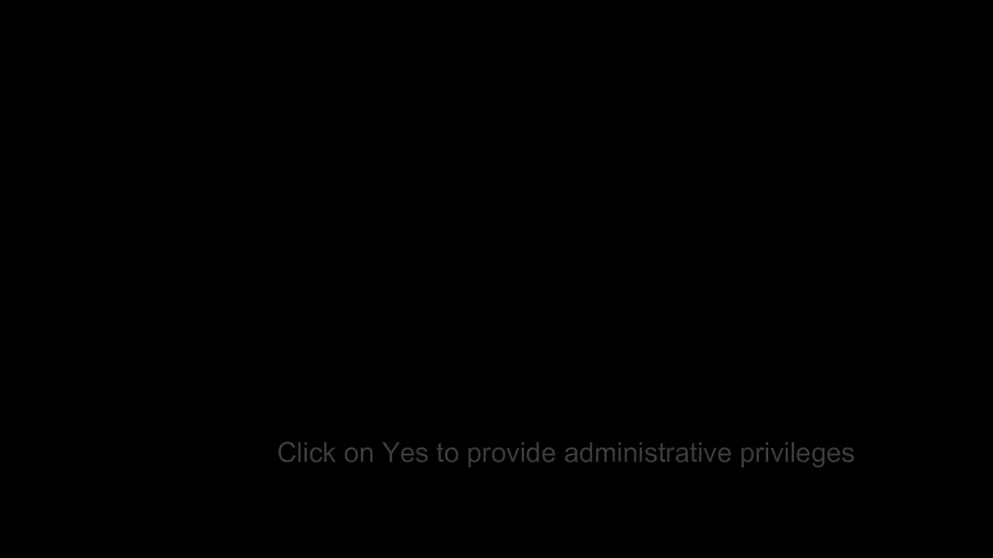
pyautogui.click(450, 355)
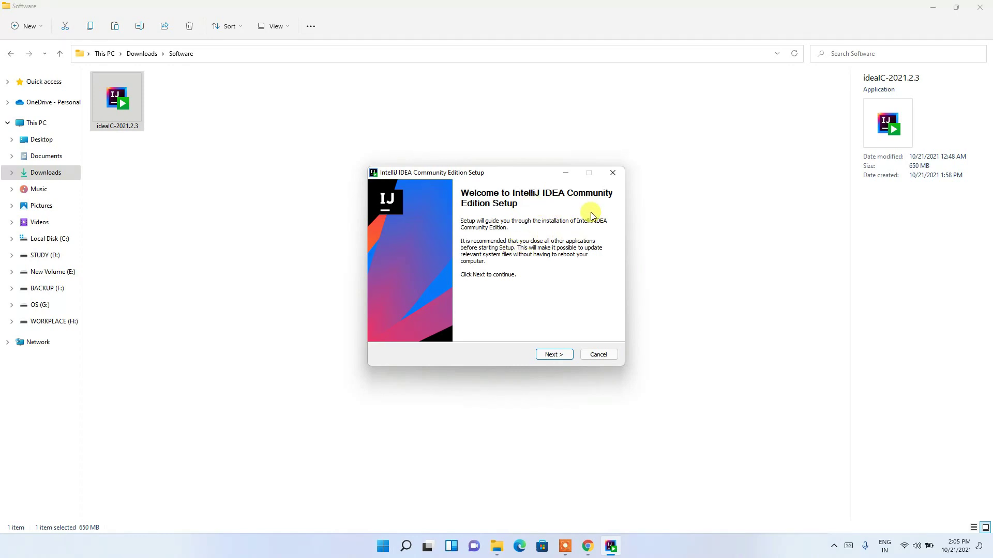
# Step: Move past the Welcome page, keeping the default JetBrains folder under Program Files
pyautogui.click(930, 6)
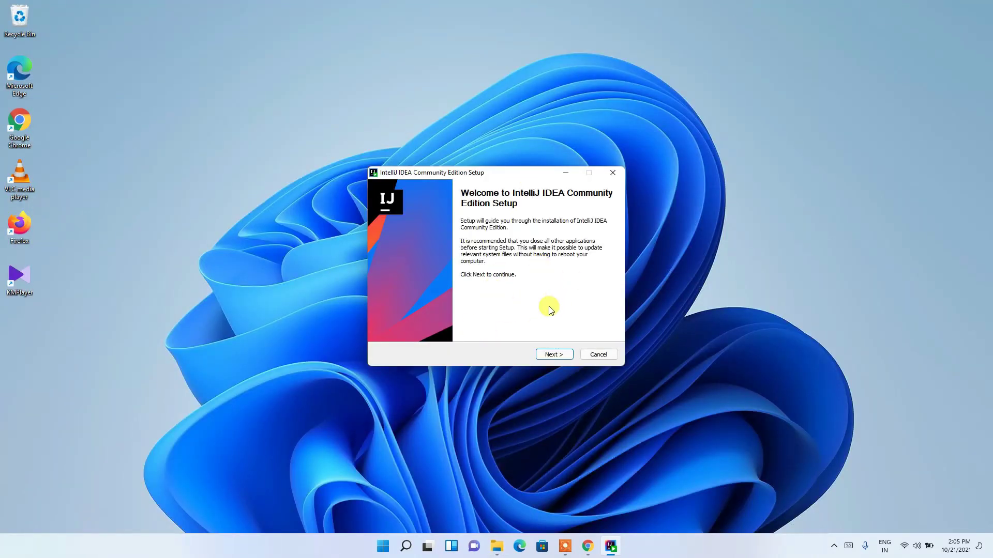
pyautogui.click(553, 355)
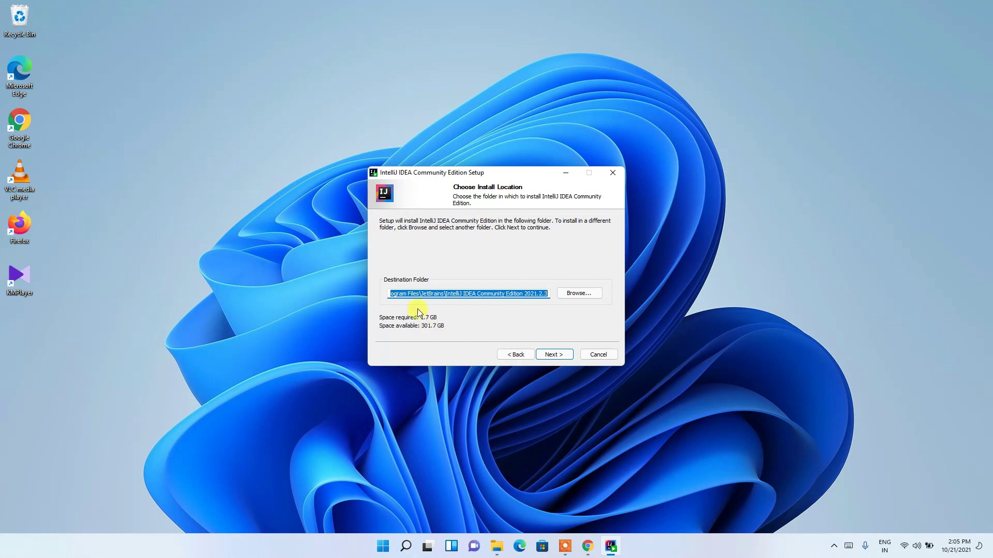
pyautogui.moveTo(406, 293); pyautogui.dragTo(366, 286)
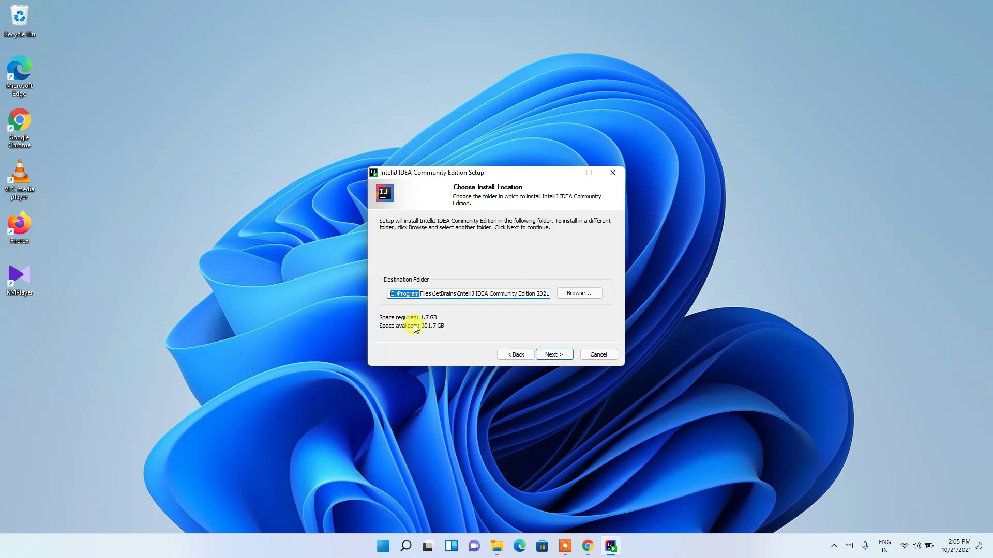
pyautogui.click(554, 351)
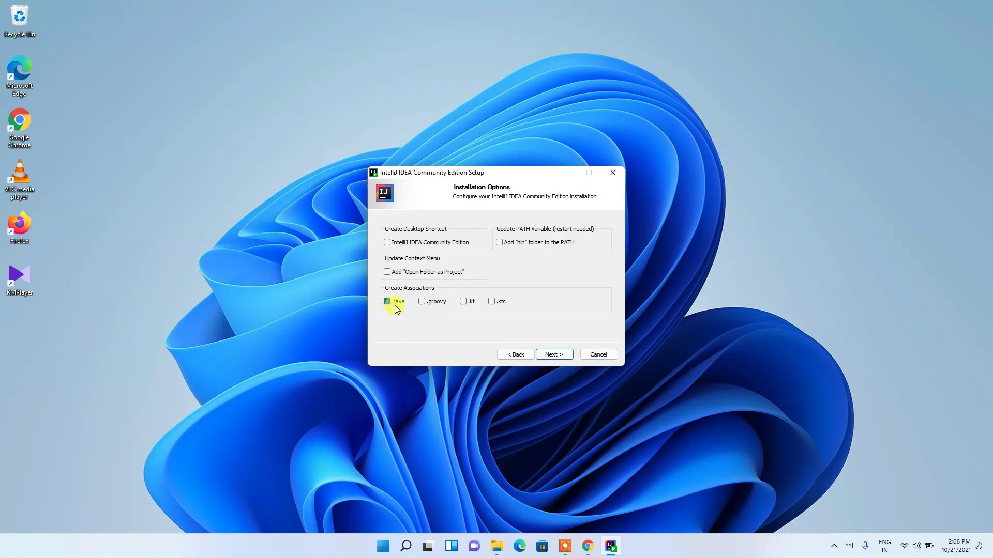
# Step: Install with a desktop shortcut, the 'Open Folder as Project' entry and the bin folder on PATH
pyautogui.click(390, 273)
pyautogui.click(386, 243)
pyautogui.click(500, 244)
pyautogui.click(556, 354)
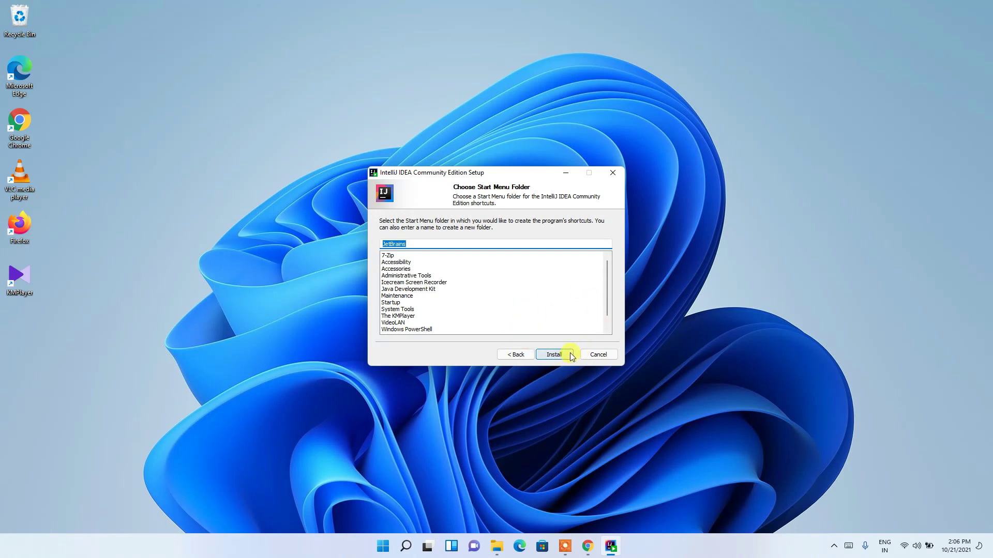
pyautogui.click(570, 355)
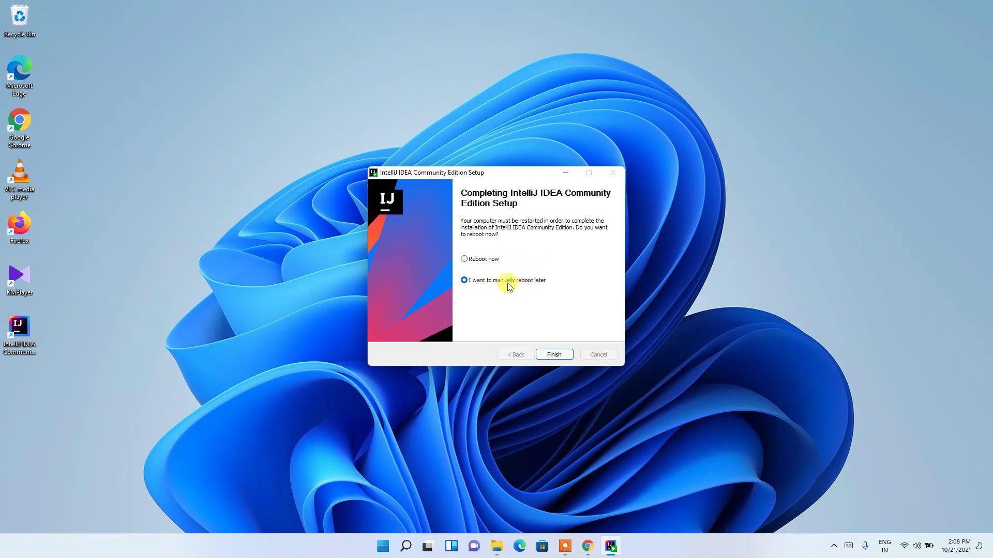
# Step: Select Reboot now, finish setup, and launch IntelliJ IDEA from its desktop shortcut
pyautogui.click(476, 260)
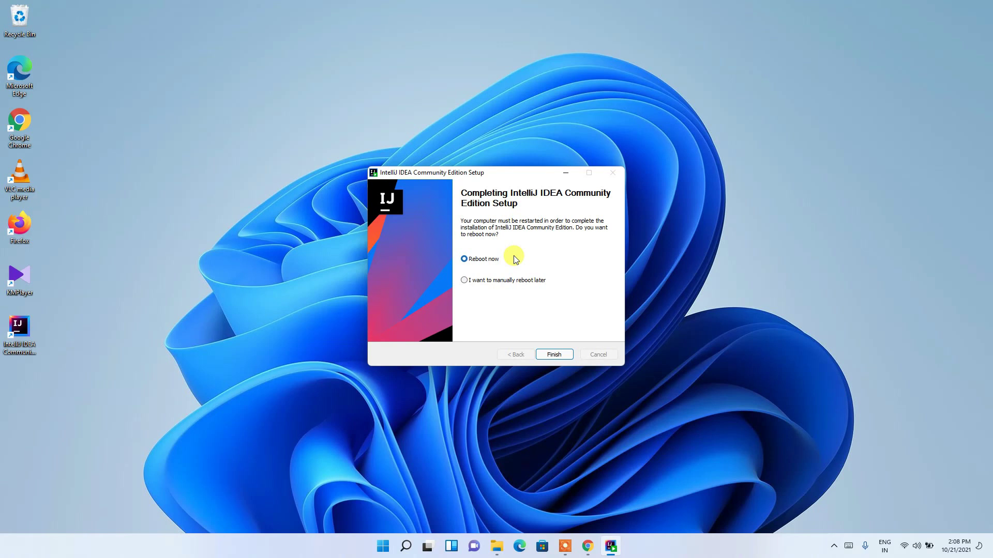
pyautogui.click(554, 354)
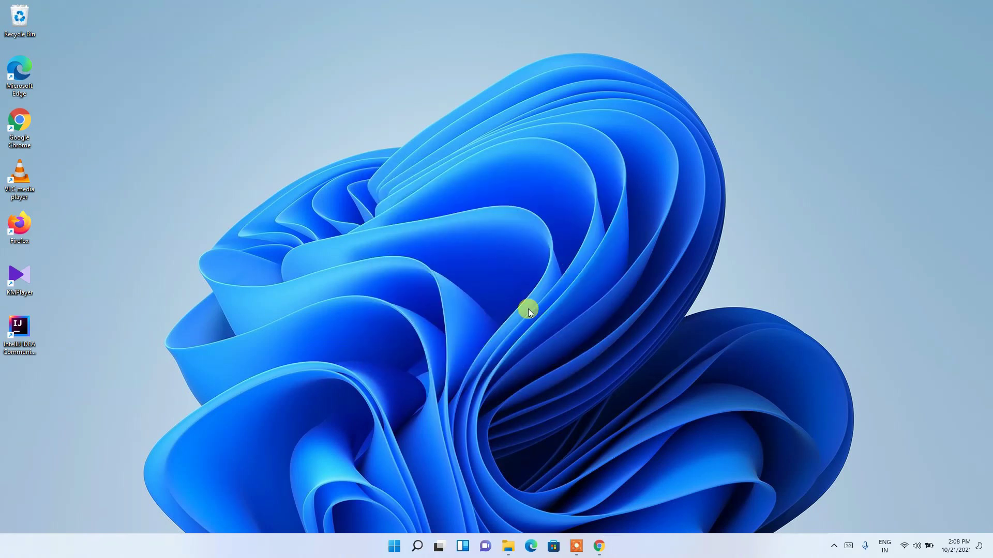
pyautogui.doubleClick(14, 334)
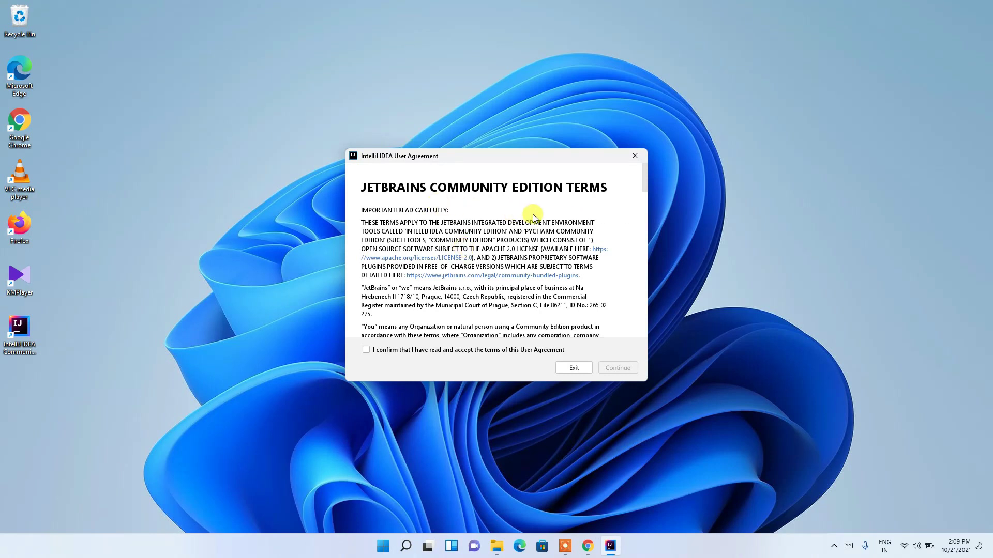
# Step: Accept the Community Edition terms and choose Don't Send for anonymous usage statistics
pyautogui.click(367, 350)
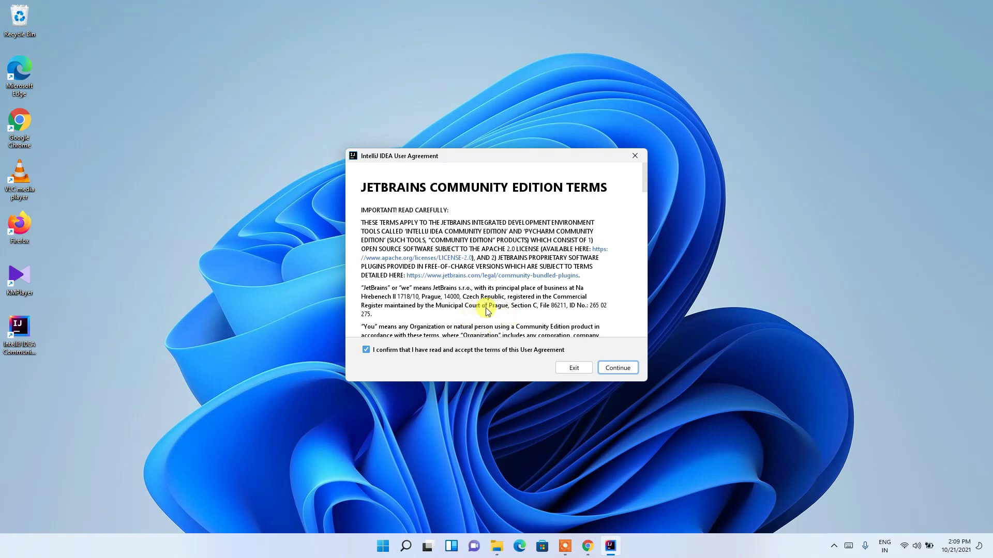
pyautogui.click(615, 368)
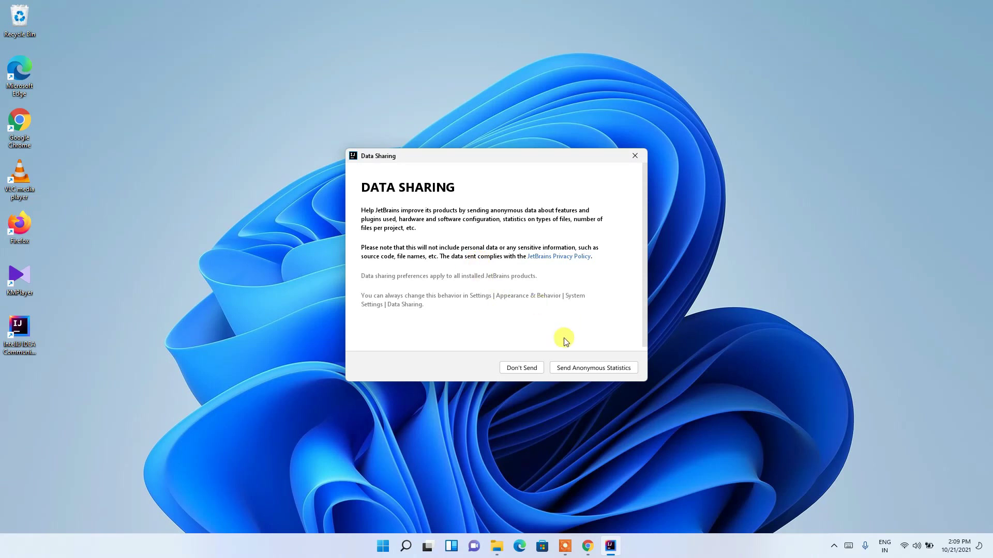
pyautogui.click(522, 368)
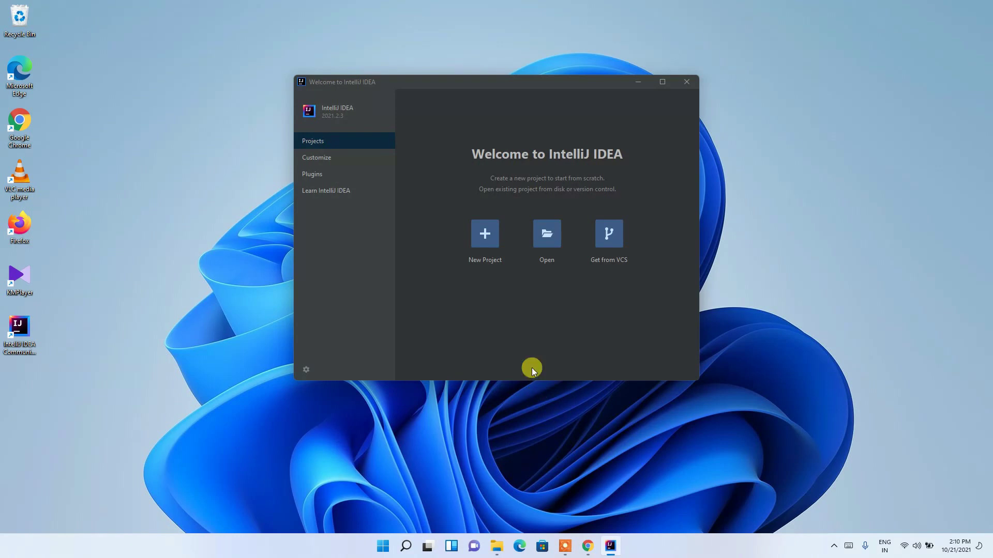
# Step: Maximise the Welcome to IntelliJ IDEA window and start a New Project
pyautogui.click(664, 81)
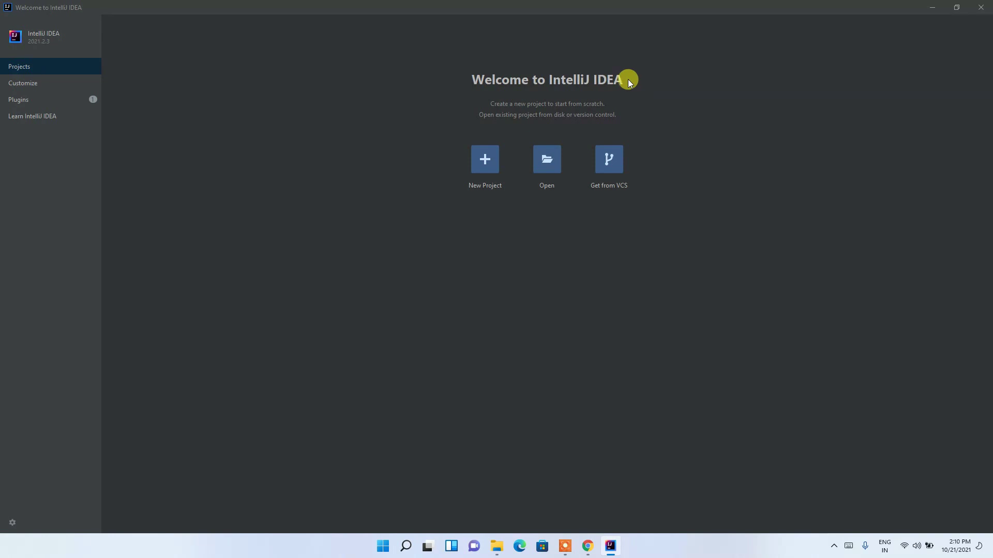
pyautogui.click(486, 166)
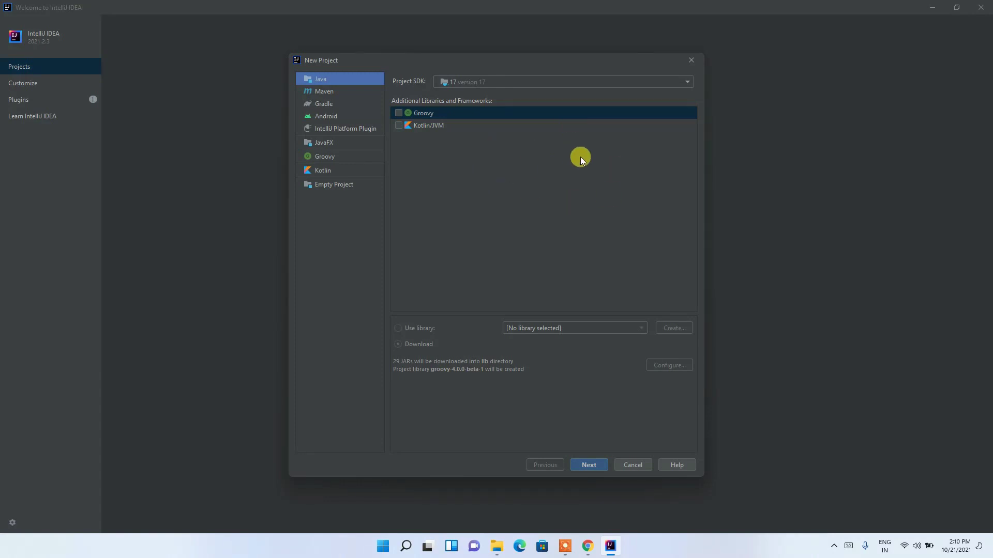
# Step: Keep SDK 17, skip libraries, and base the project on the Command Line App template
pyautogui.click(553, 82)
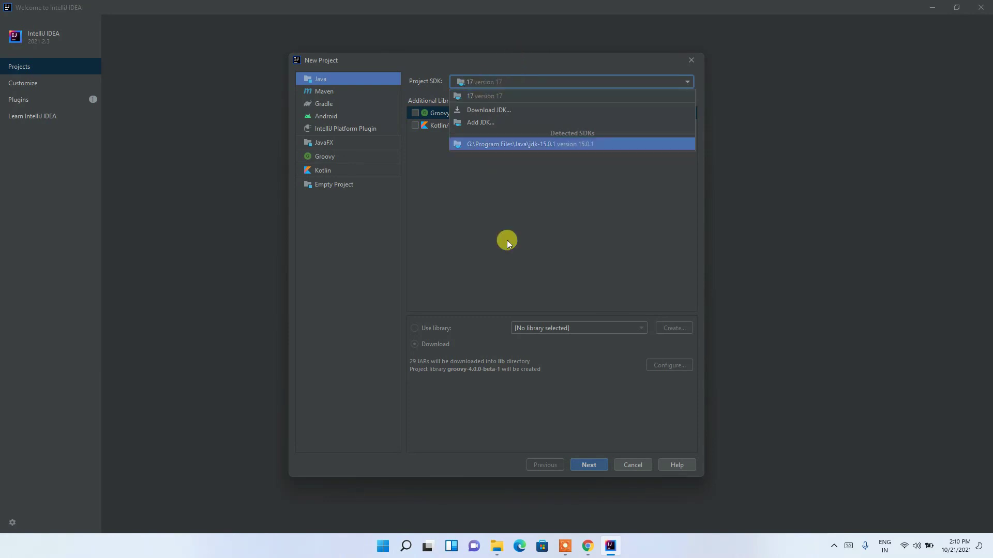
pyautogui.click(542, 238)
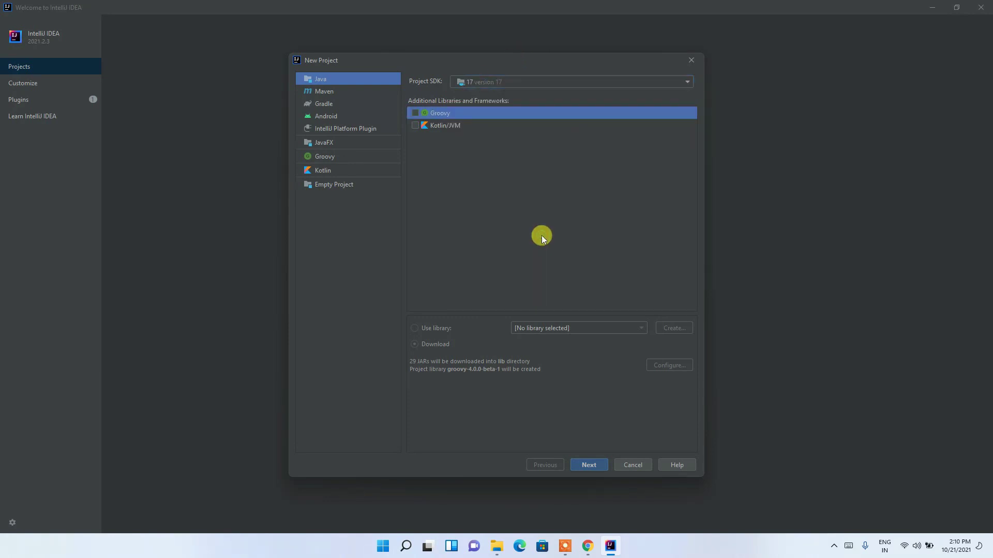
pyautogui.click(586, 463)
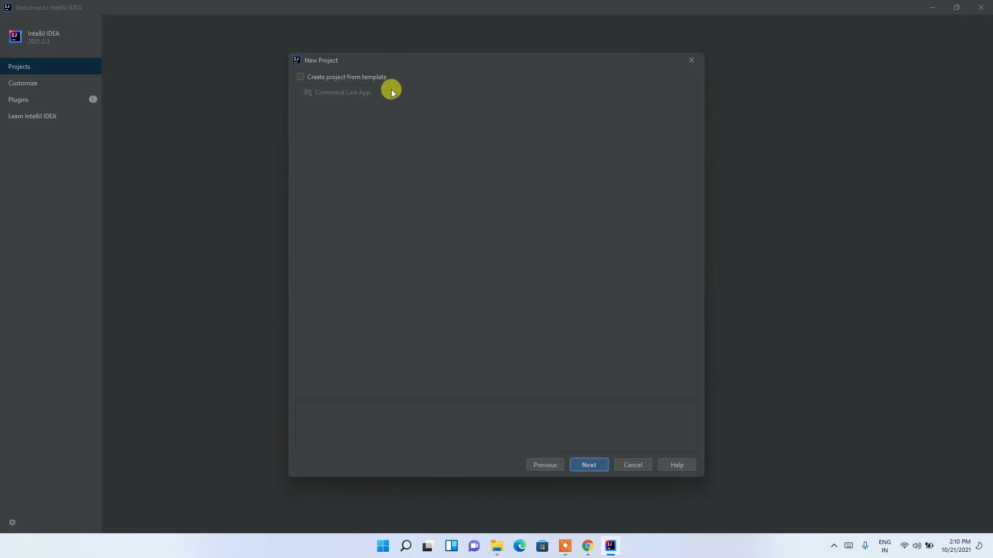
pyautogui.click(351, 78)
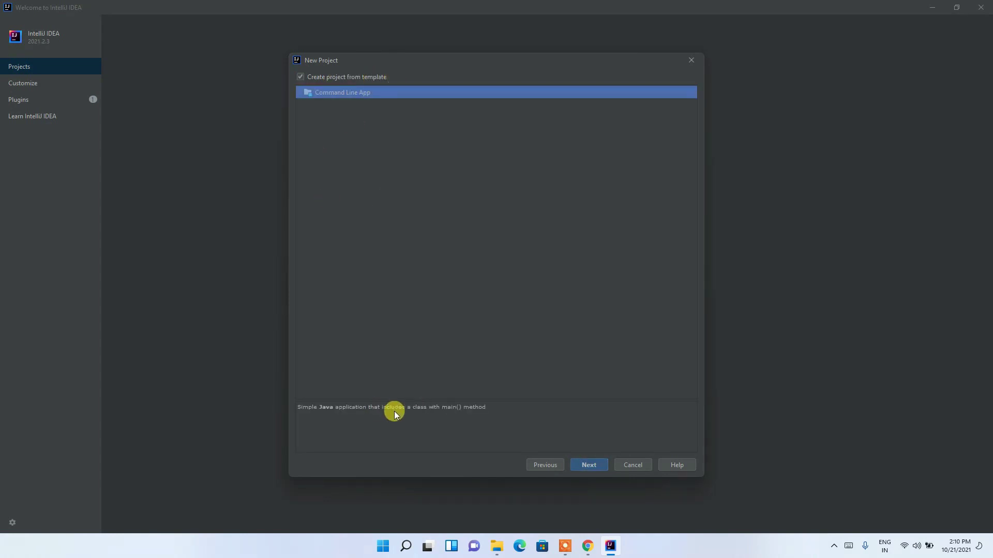
pyautogui.click(592, 463)
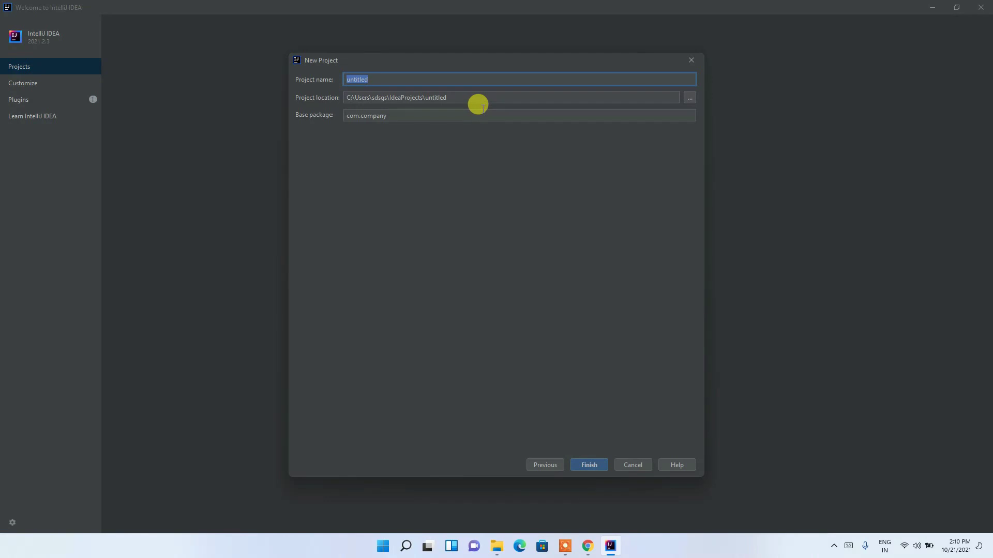
# Step: Name the project HelloWorld, change the base package to com.geekyscript, and finish creating it
pyautogui.write('HelloWorld')
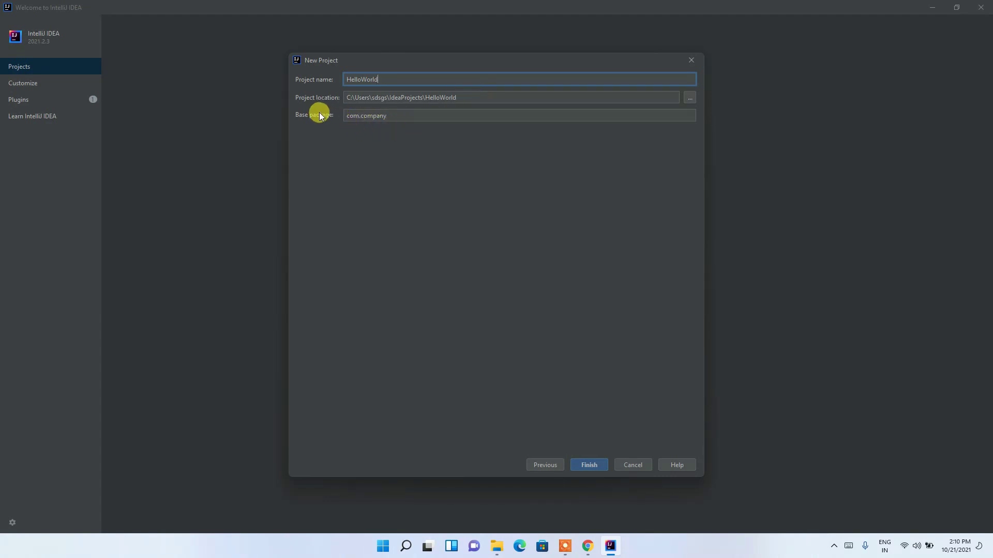
pyautogui.click(425, 117)
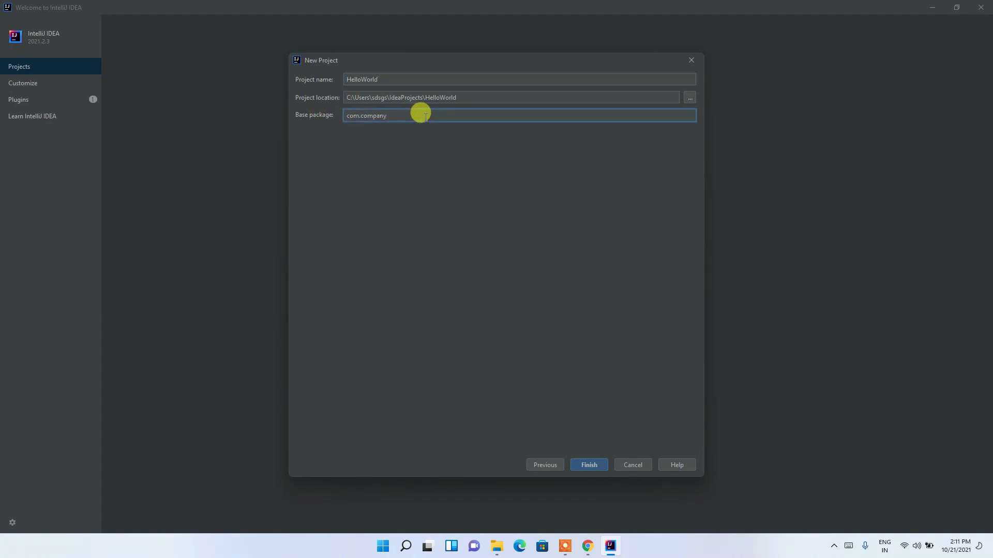
pyautogui.moveTo(425, 116); pyautogui.dragTo(304, 117)
pyautogui.click(403, 112)
pyautogui.moveTo(402, 112); pyautogui.dragTo(362, 116)
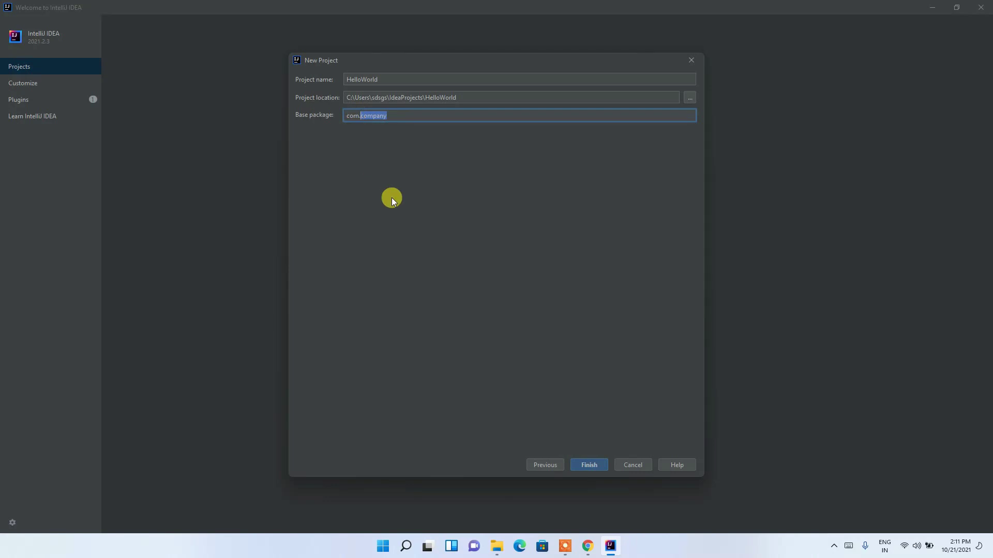
pyautogui.write('geekyscript')
pyautogui.click(590, 465)
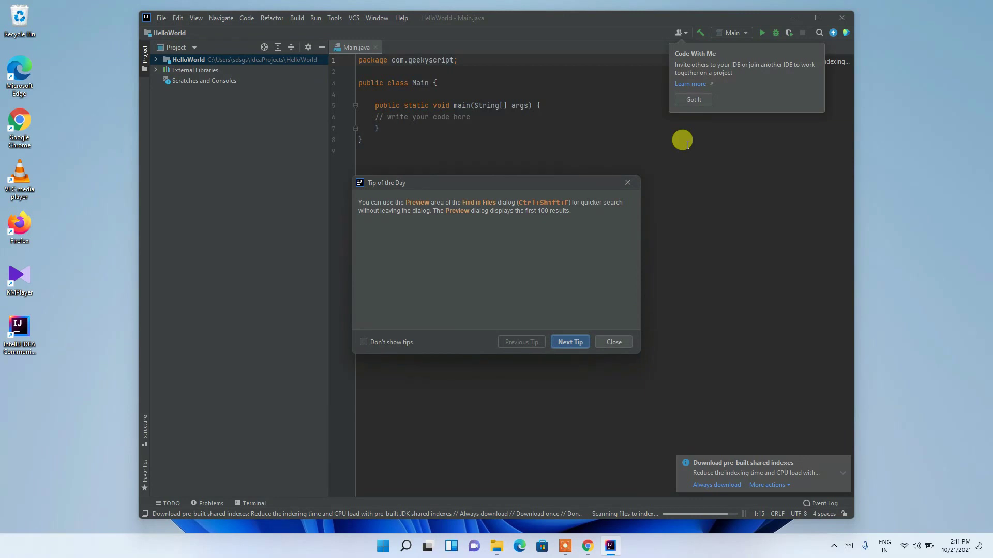
# Step: Maximize the HelloWorld window, close the Tip of the Day, and select all code in Main.java
pyautogui.click(814, 21)
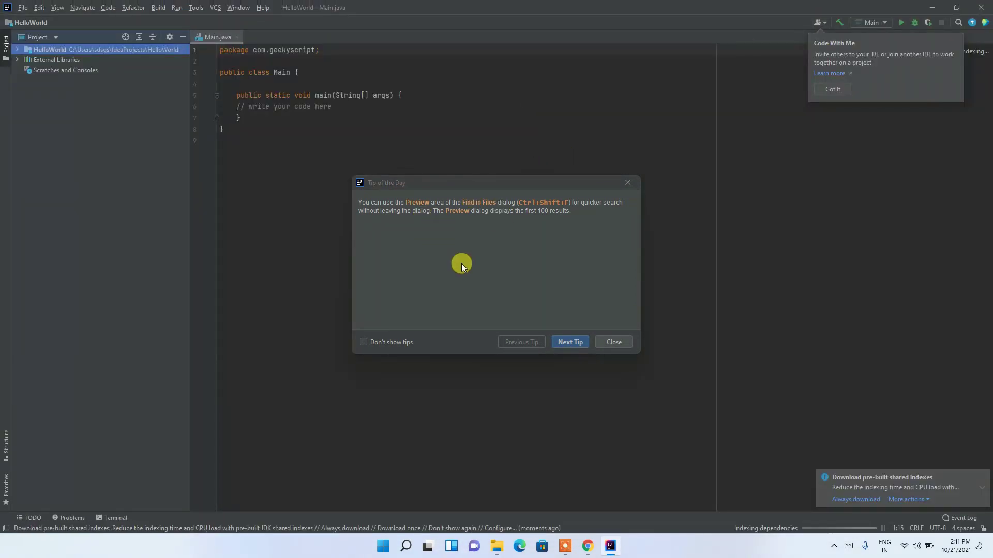
pyautogui.click(579, 345)
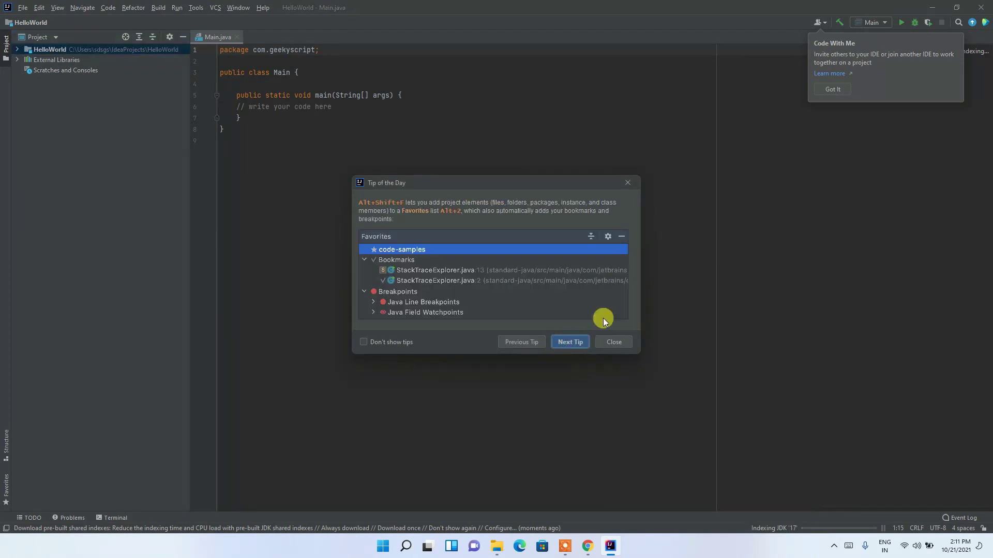
pyautogui.click(610, 343)
pyautogui.click(440, 189)
pyautogui.click(232, 49)
pyautogui.hotkey('ctrl', 'a')
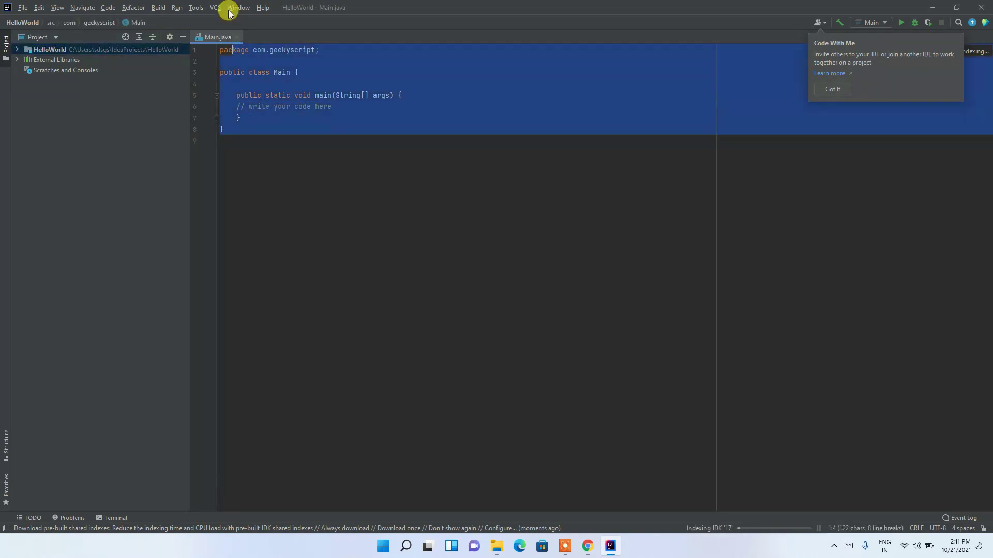
# Step: Start a new indented line under the 'write your code here' comment in main
pyautogui.click(285, 88)
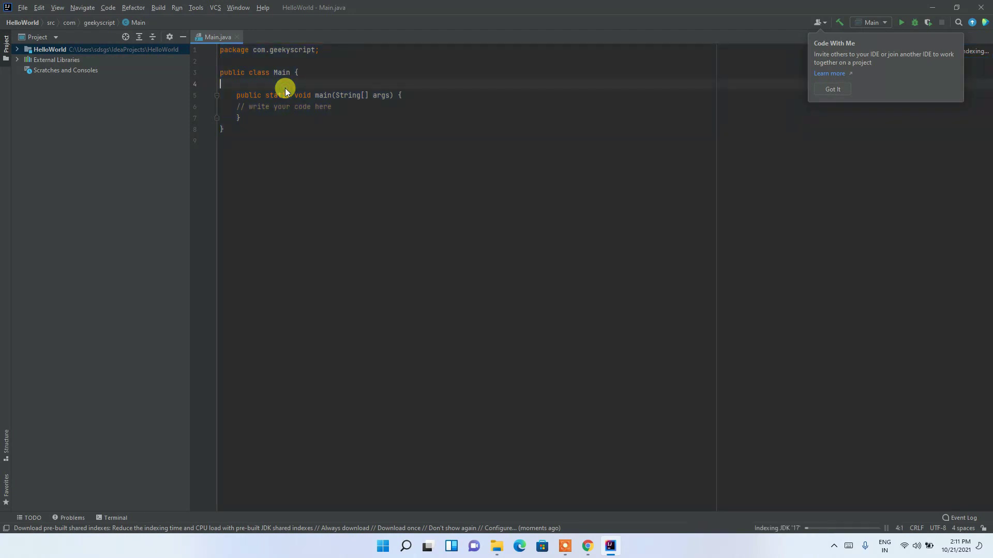
pyautogui.moveTo(355, 57); pyautogui.dragTo(240, 44)
pyautogui.click(332, 106)
pyautogui.press('Return')
# Step: Add System.out.println("Hello World"); using code completion and run the Main program
pyautogui.write('Sys')
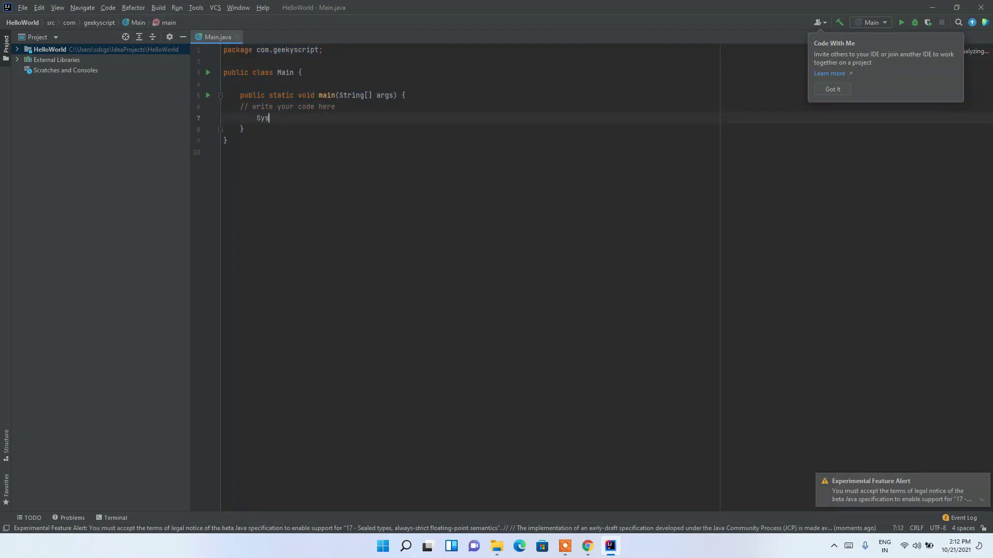
pyautogui.write('tem.o')
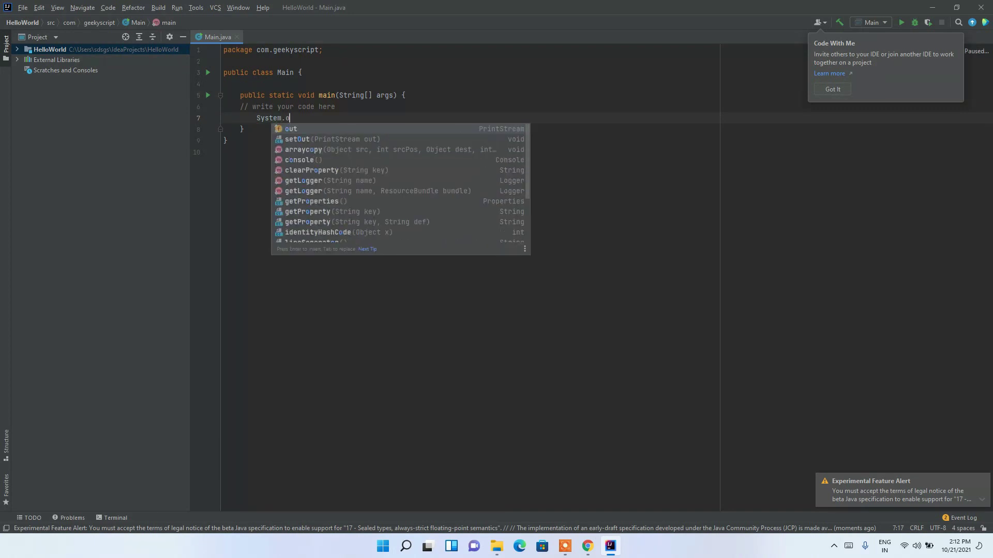
pyautogui.write('ut')
pyautogui.press('Return')
pyautogui.write('.p')
pyautogui.press('Return')
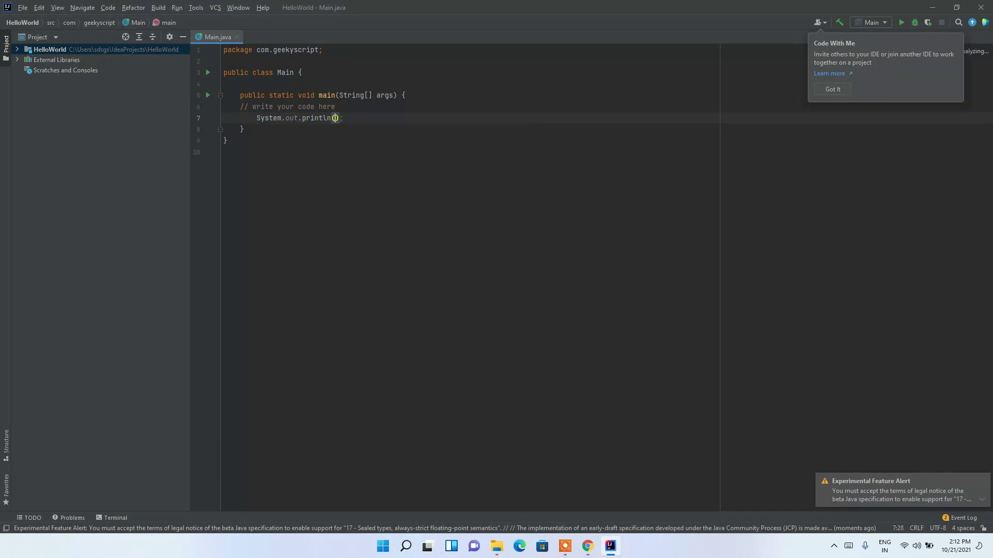
pyautogui.write('""He')
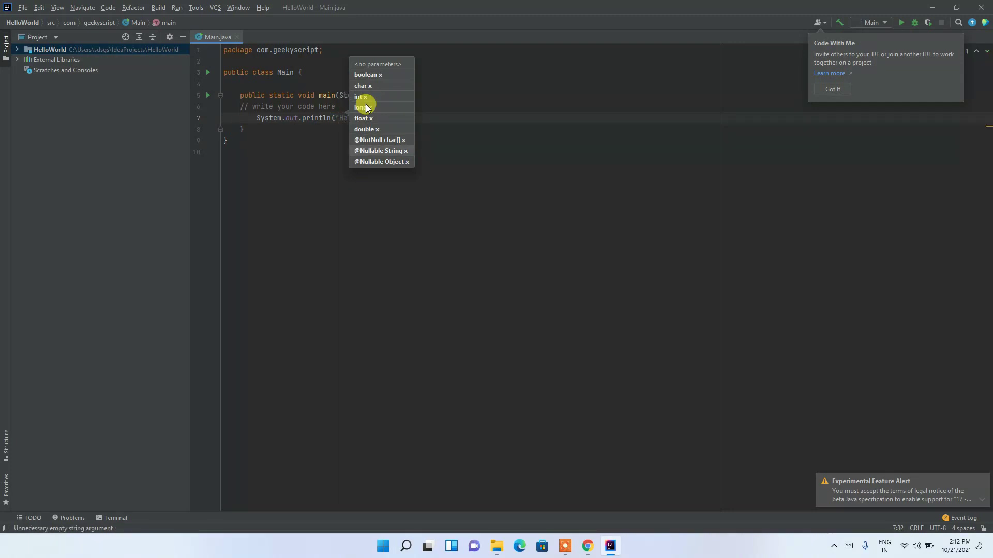
pyautogui.write('llo World");')
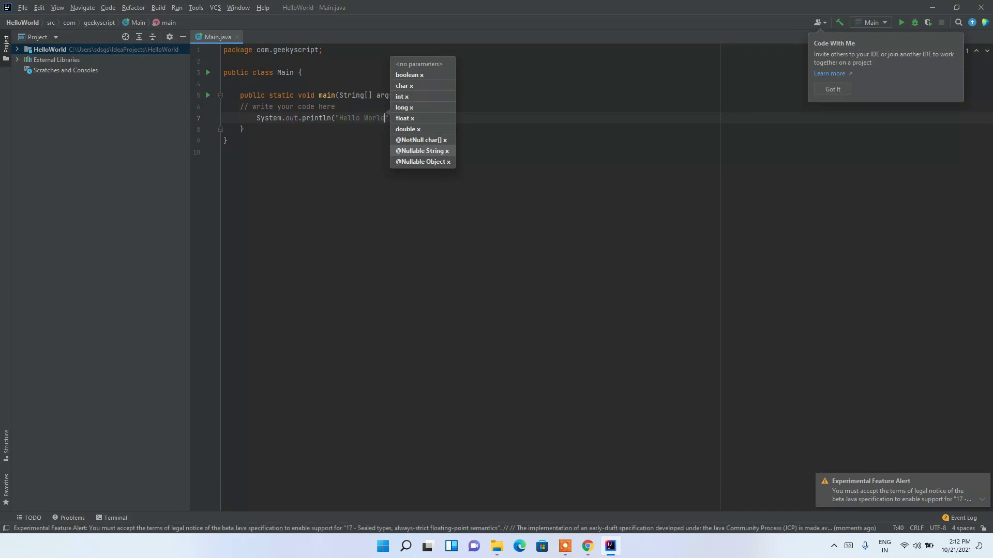
pyautogui.click(377, 195)
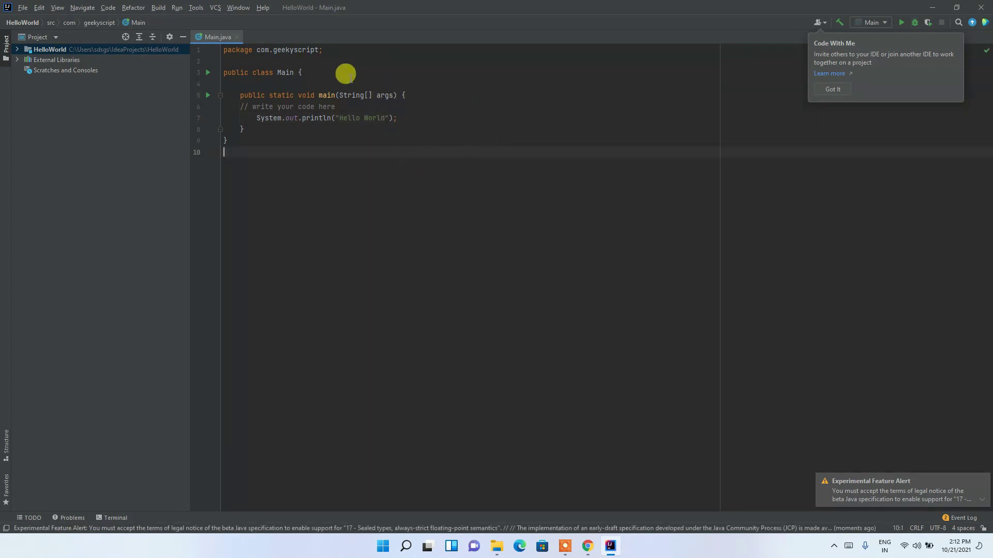
pyautogui.click(902, 23)
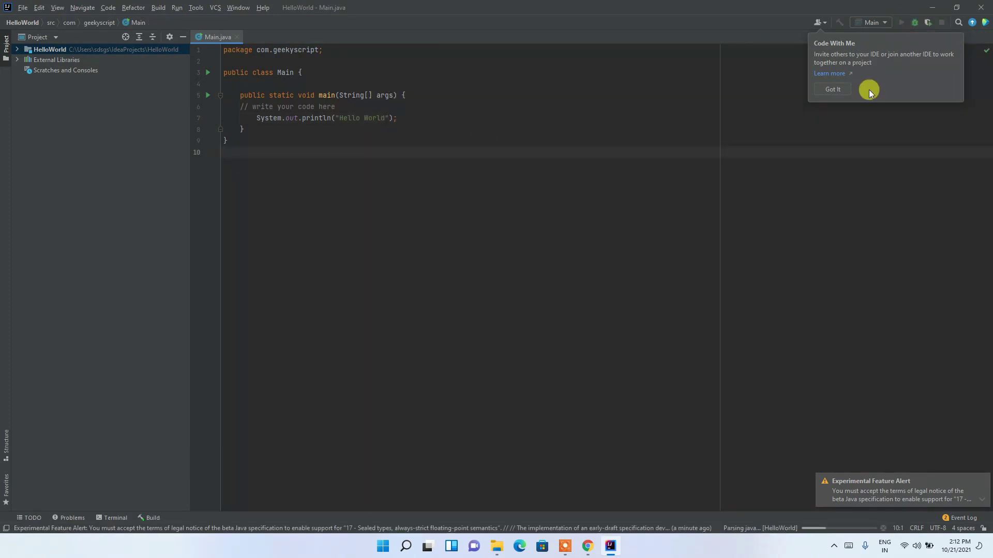